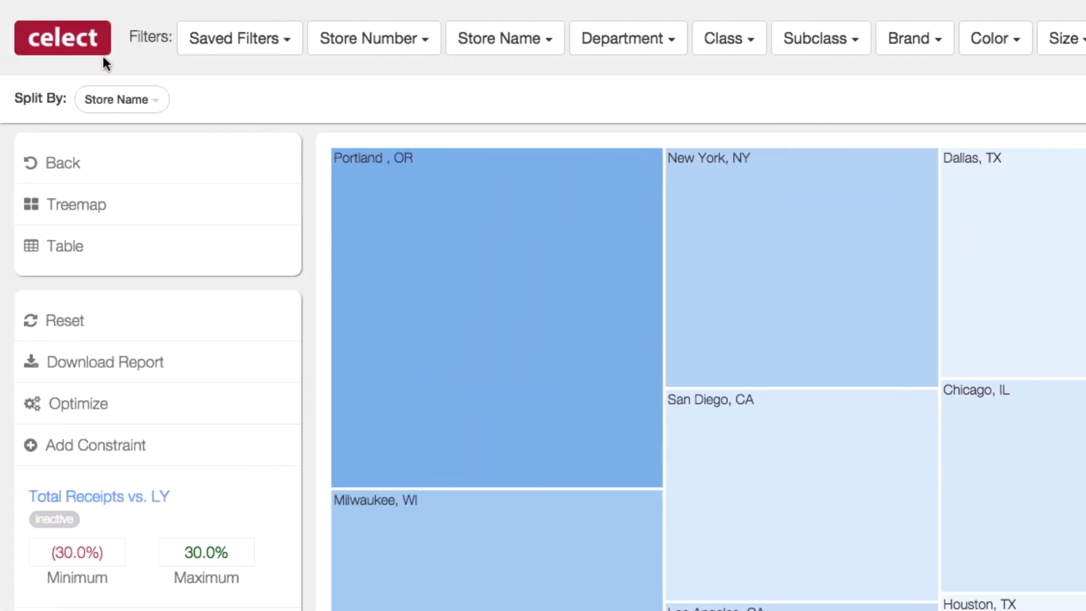
# Split the treemap by product Class via the Split By selector.
pyautogui.click(117, 99)
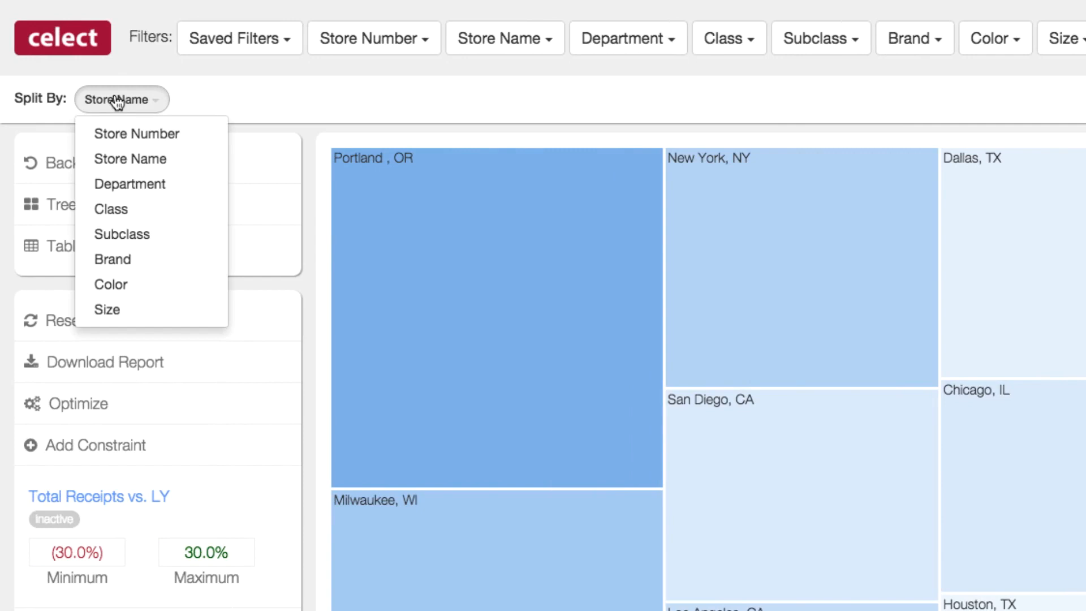
pyautogui.click(124, 211)
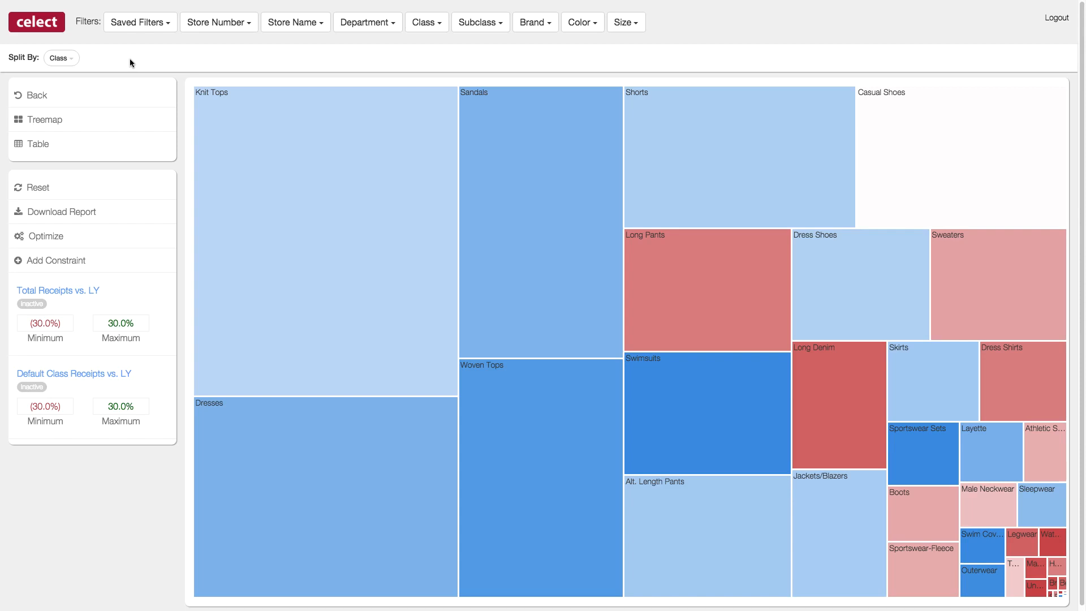
# Drill into the Jackets/Blazers class and split it by Store Name.
pyautogui.click(834, 490)
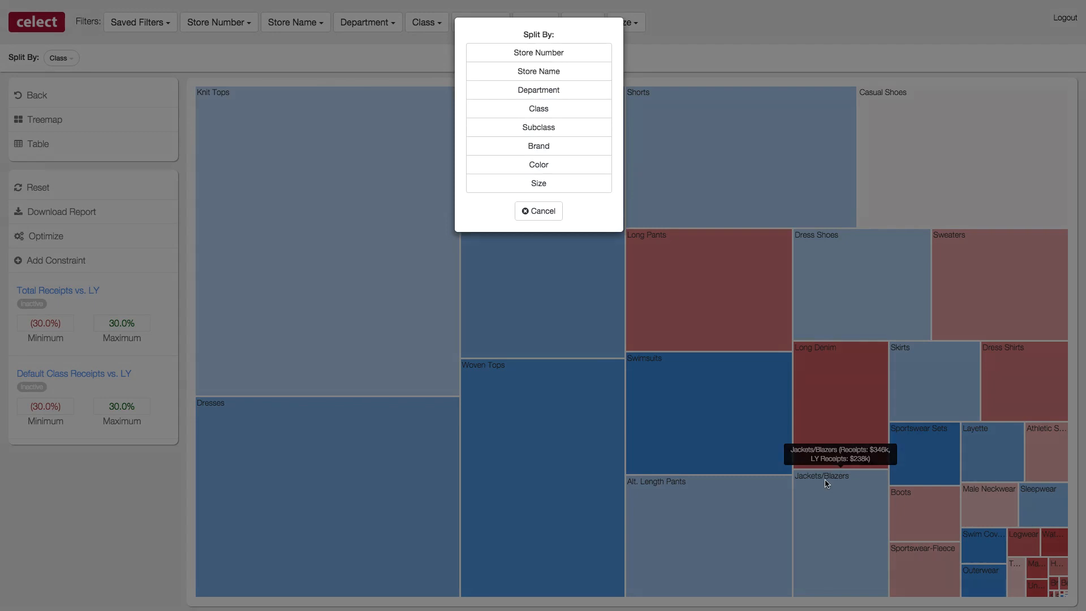
pyautogui.click(565, 68)
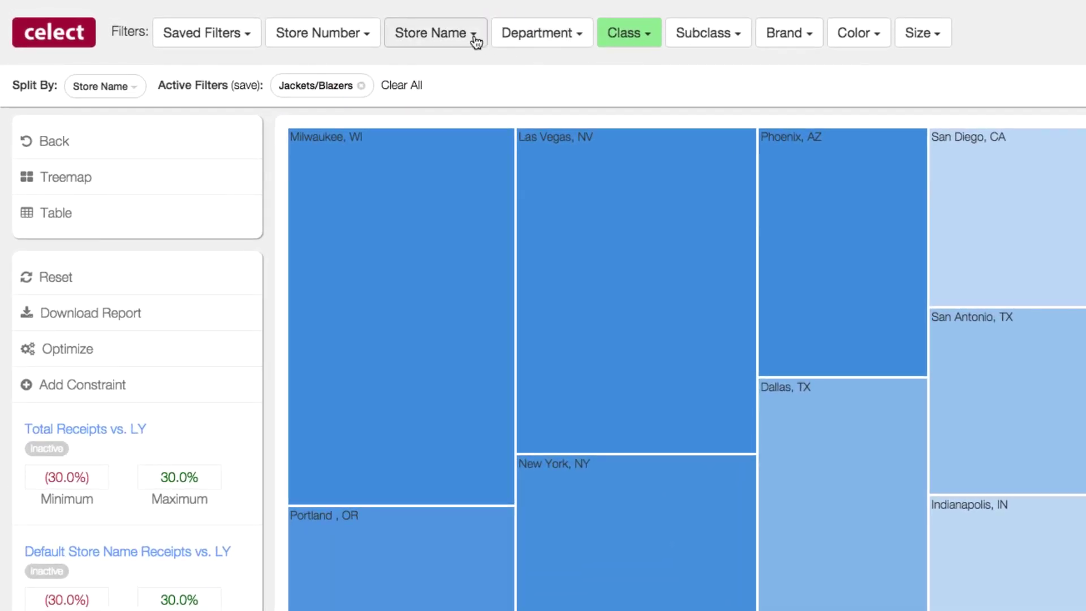
# Filter the store list to Milwaukee, WI and Las Vegas, NV only.
pyautogui.click(475, 34)
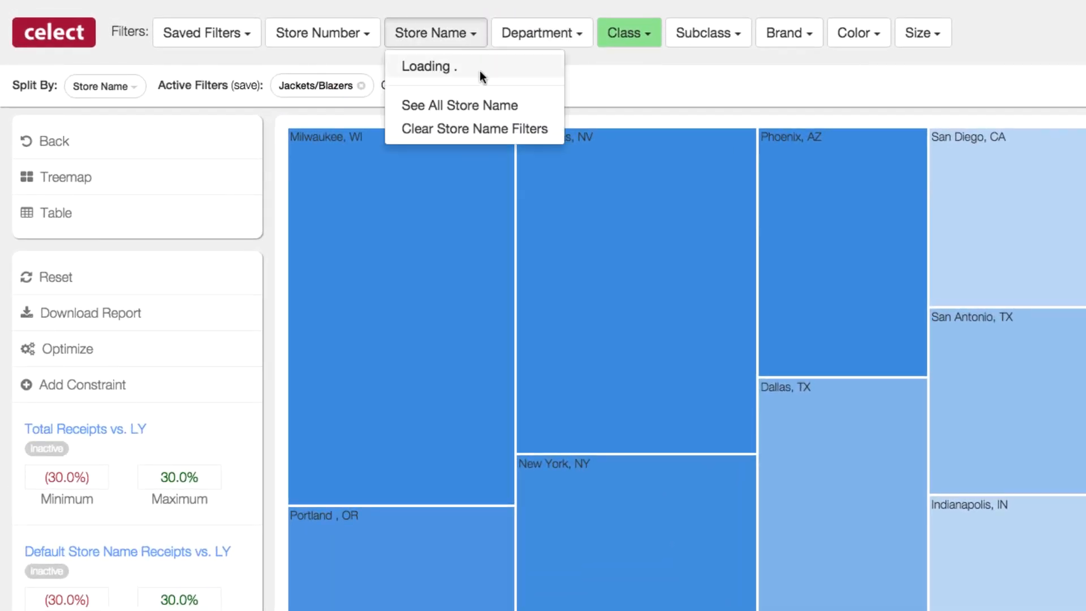
pyautogui.click(476, 106)
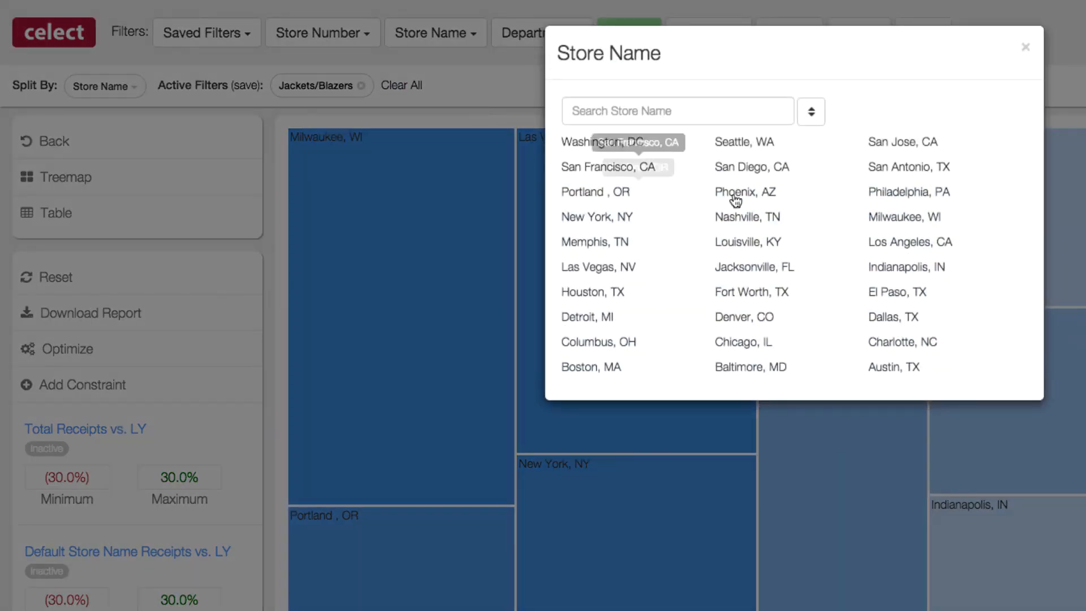
pyautogui.click(890, 223)
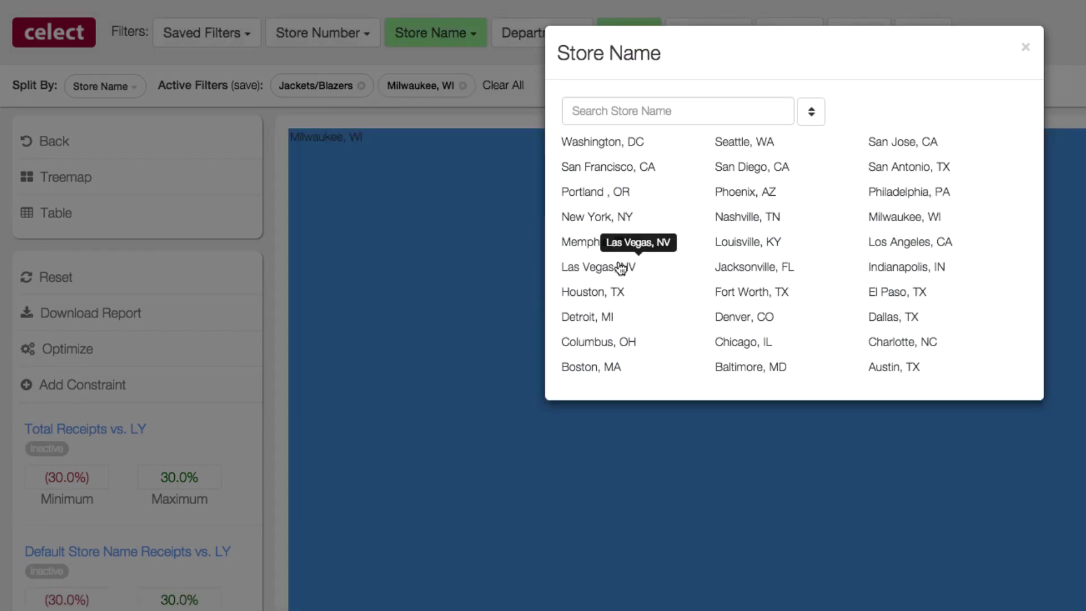
pyautogui.click(620, 269)
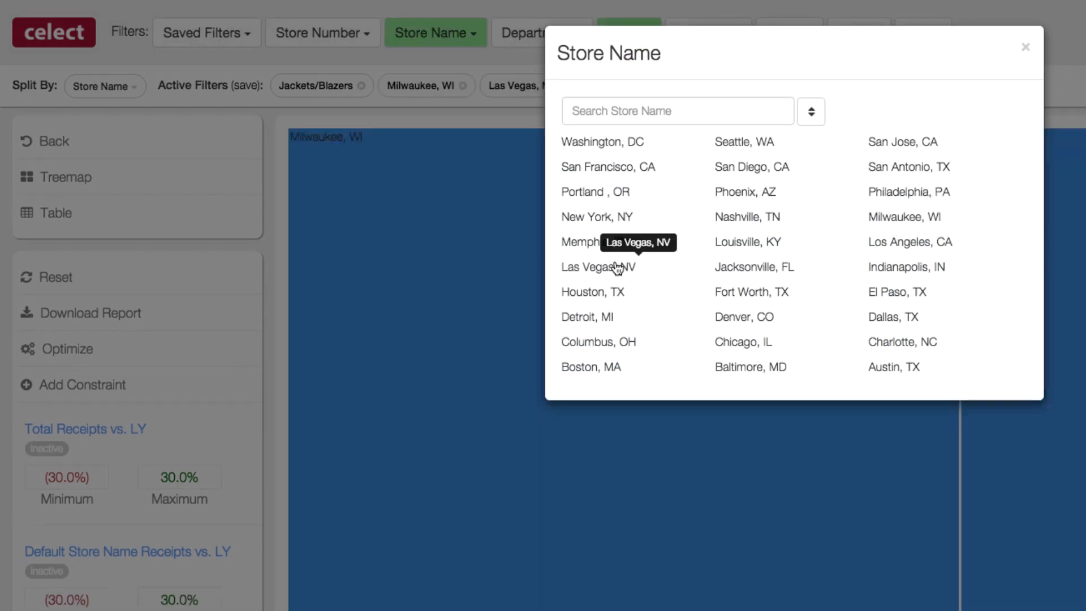
pyautogui.click(1026, 50)
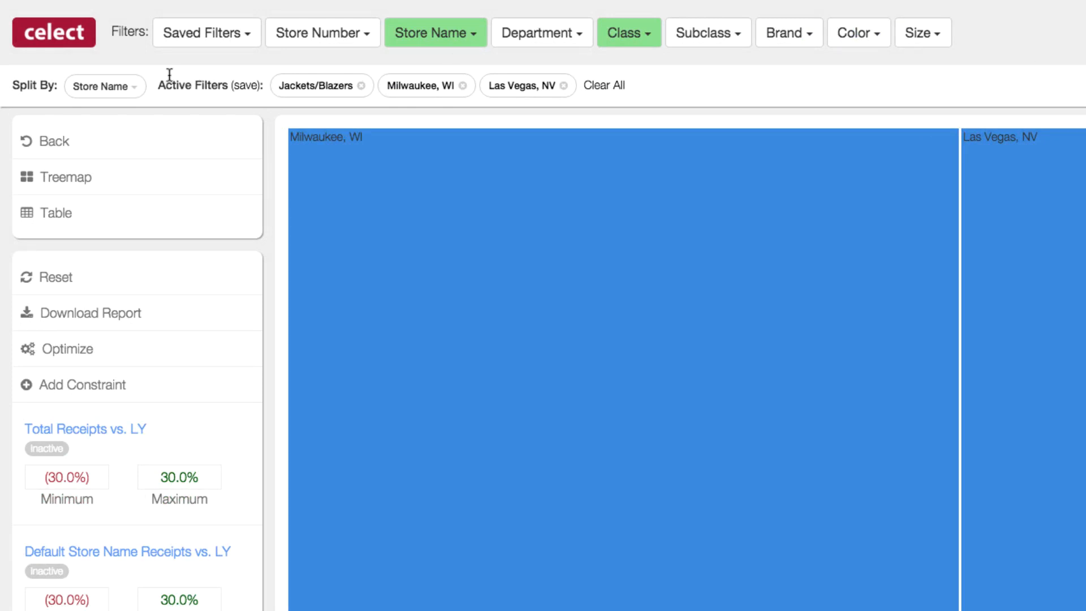
# Split the filtered Jackets/Blazers treemap by Brand.
pyautogui.click(127, 88)
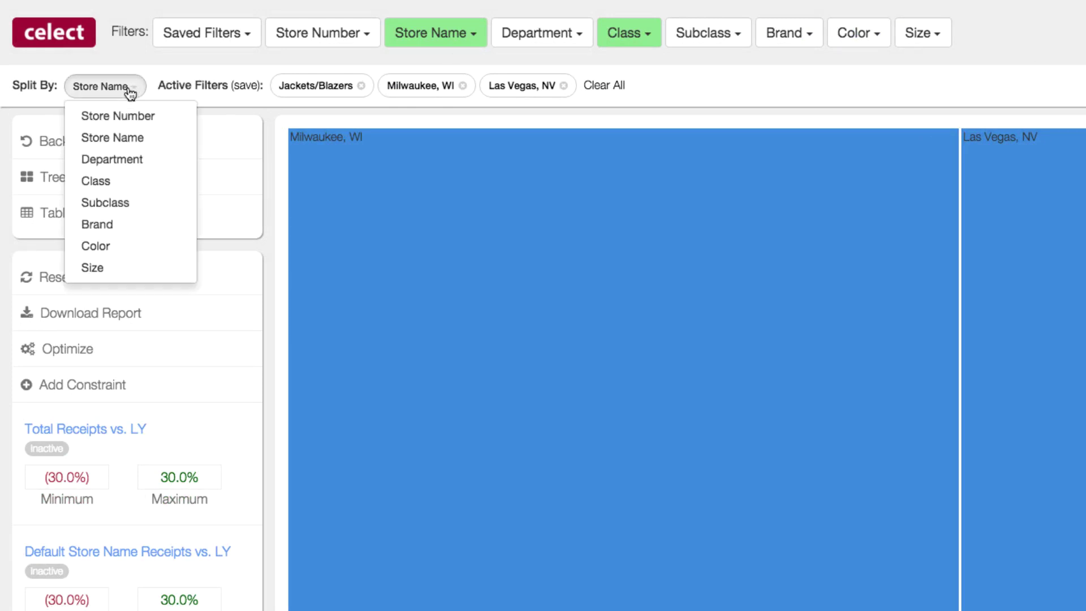
pyautogui.click(117, 225)
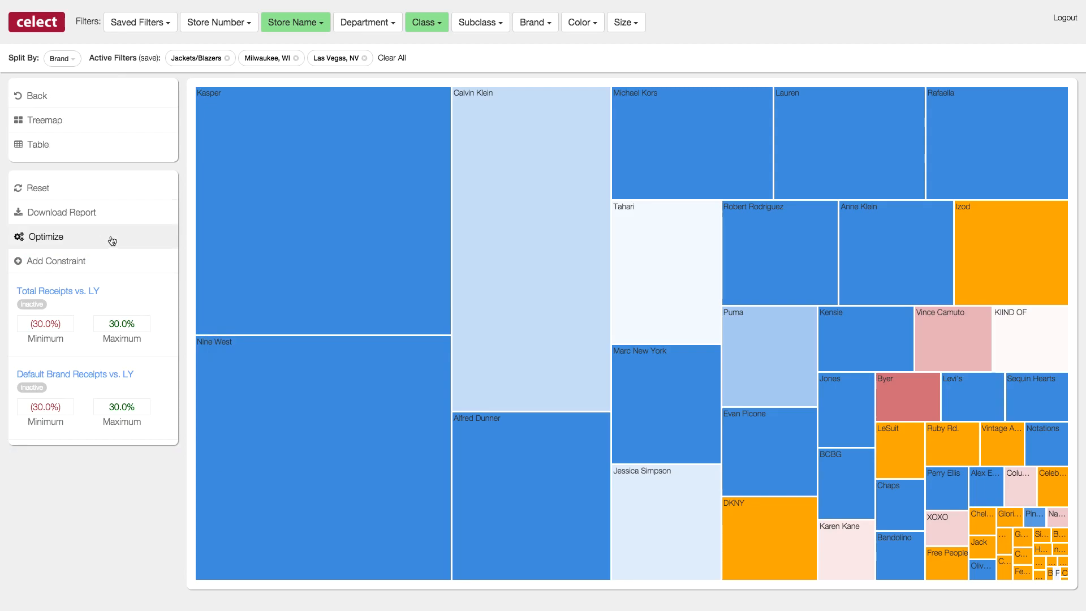
# Change the Total Receipts vs. LY maximum limit from 30% to 10%.
pyautogui.click(121, 323)
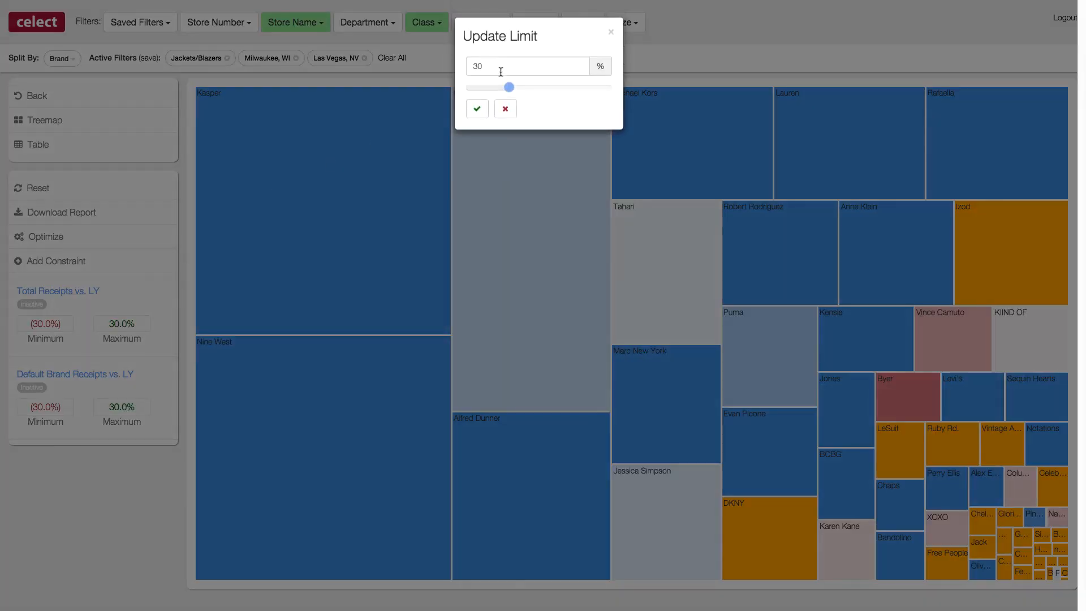
pyautogui.moveTo(503, 68); pyautogui.dragTo(452, 66)
pyautogui.write('10')
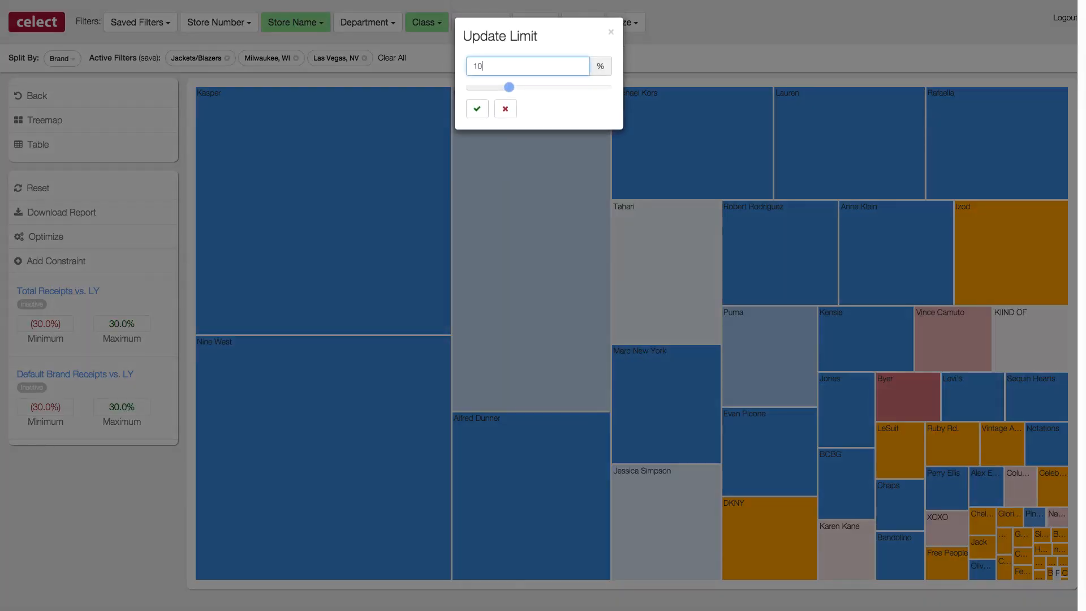
pyautogui.click(477, 108)
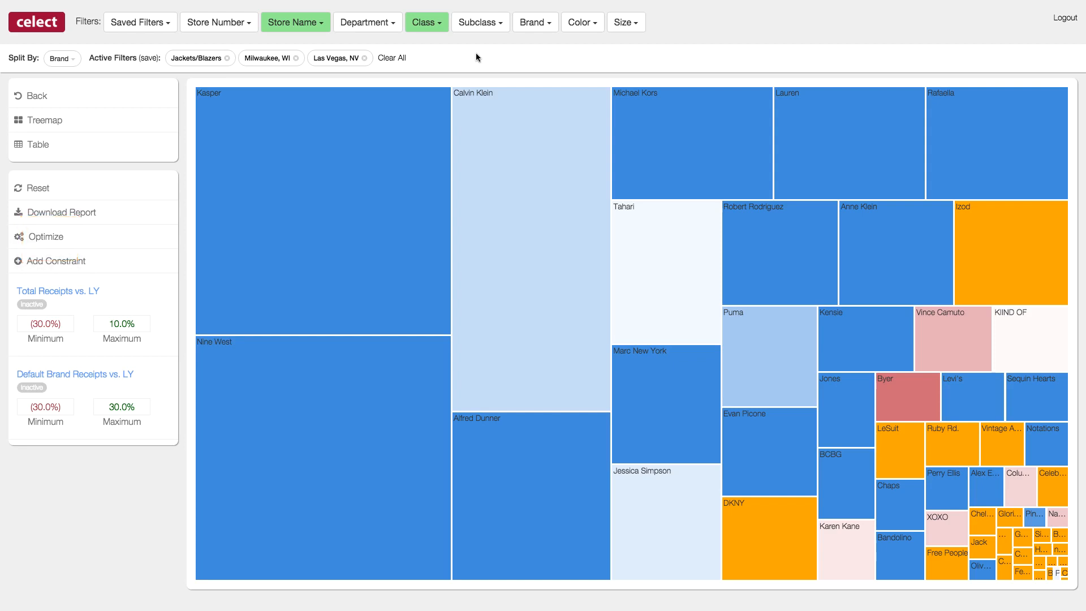
# Run Optimize to compute the constrained brand assortment.
pyautogui.click(61, 246)
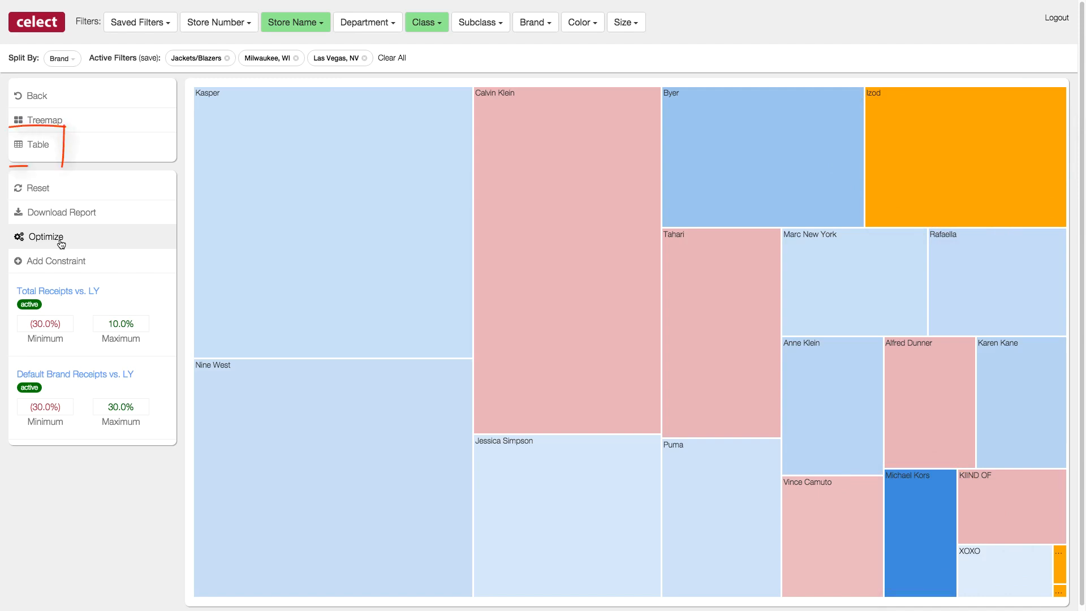
# Show the optimized brands as a table sorted by Δ Receipts [%].
pyautogui.click(37, 146)
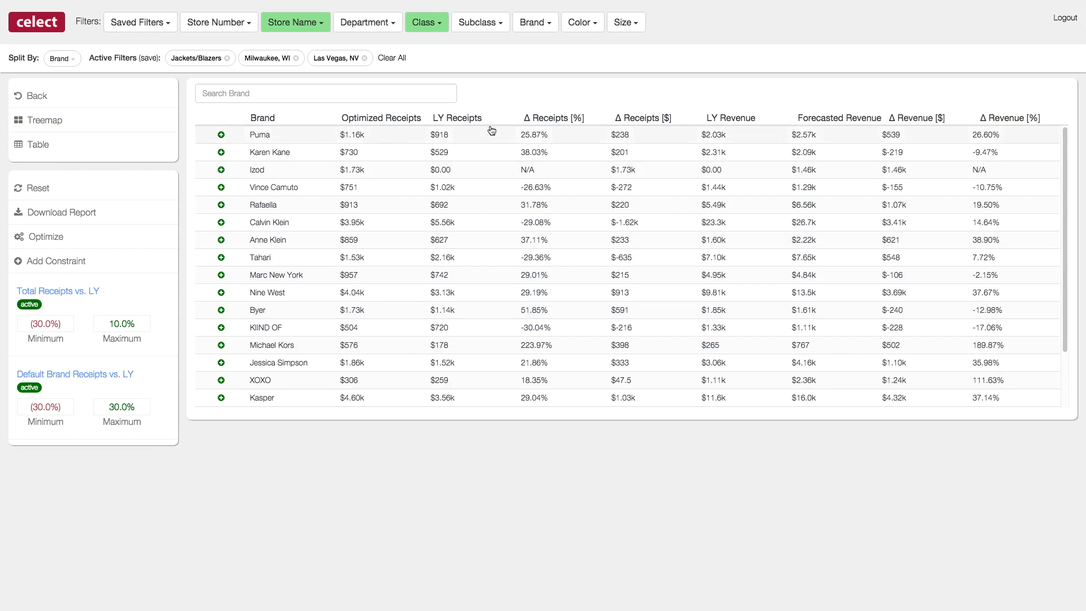
pyautogui.click(541, 119)
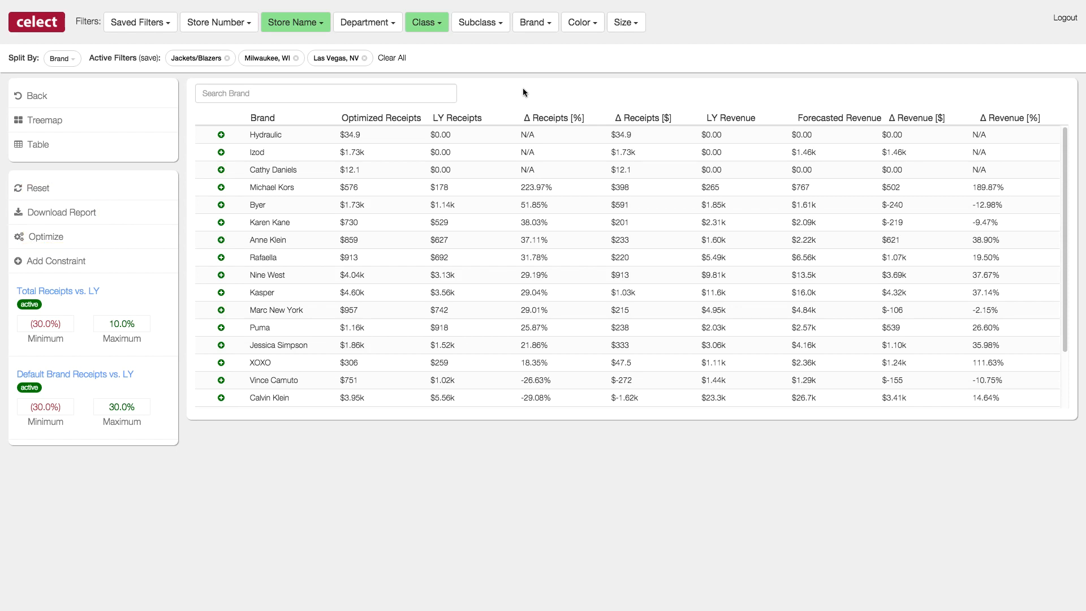
# Download the Current View Report and open the xlsx in Excel.
pyautogui.click(96, 214)
pyautogui.click(565, 104)
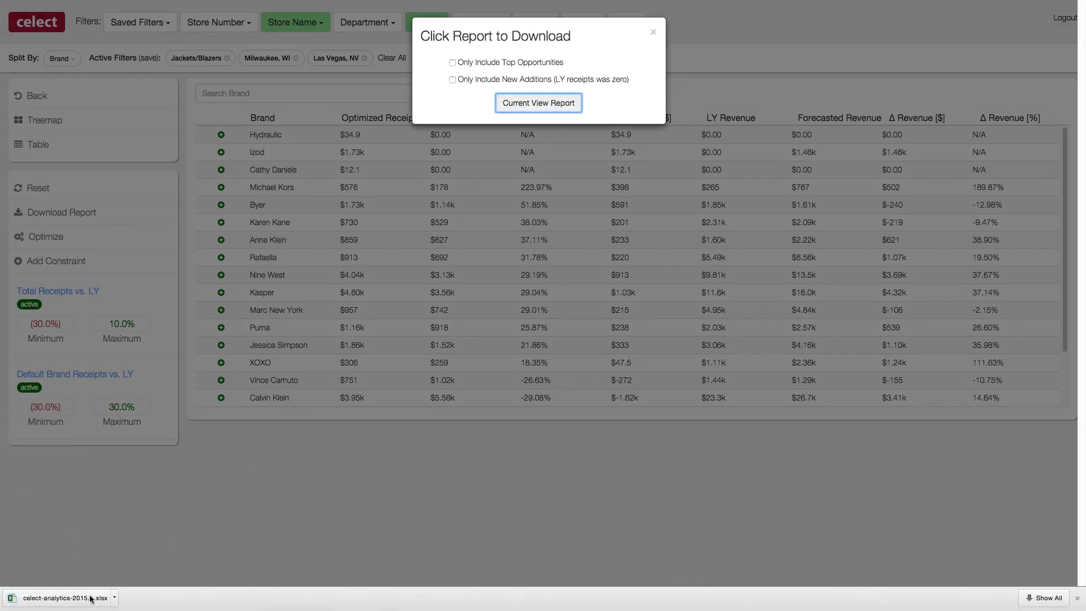
pyautogui.click(59, 597)
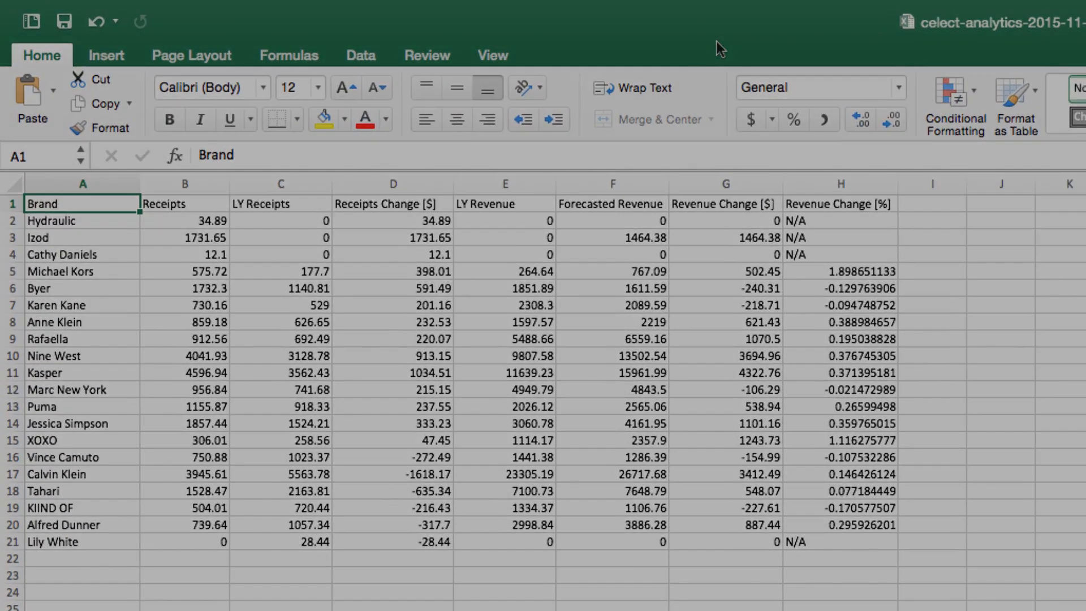